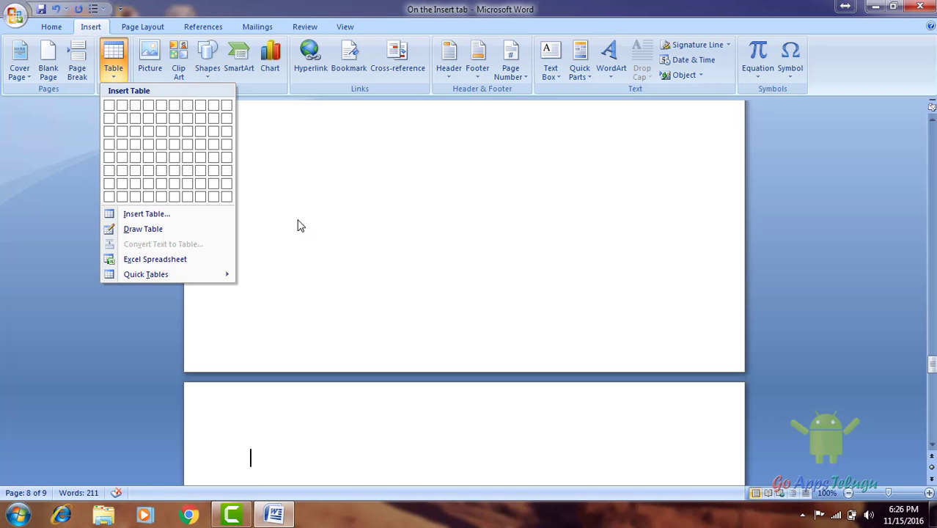
Step: Insert the Koala image from the Sample Pictures folder onto the blank page
left_click(262, 168)
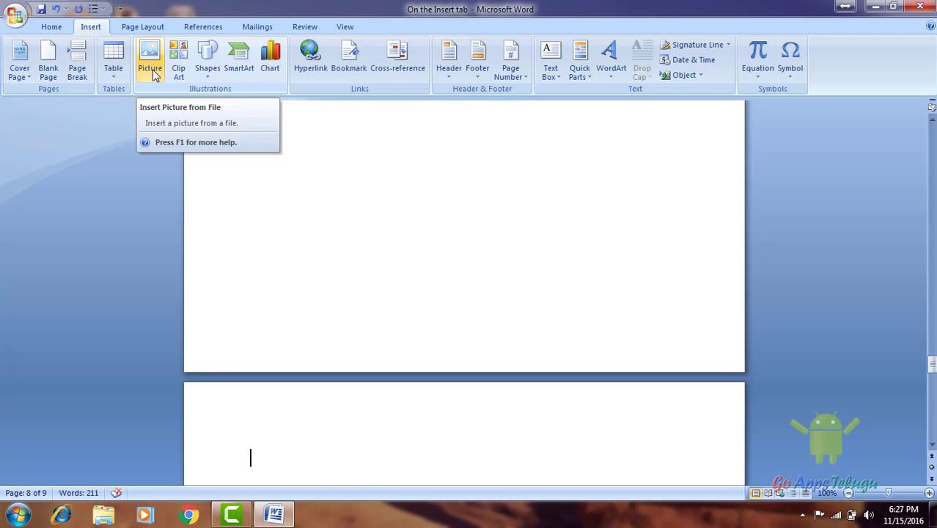
left_click(153, 71)
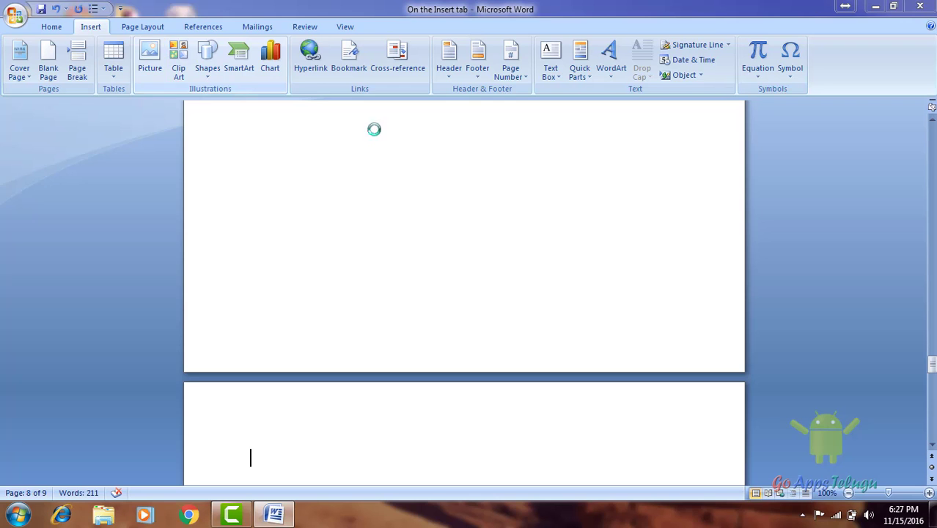
left_click_drag(316, 13, 517, 33)
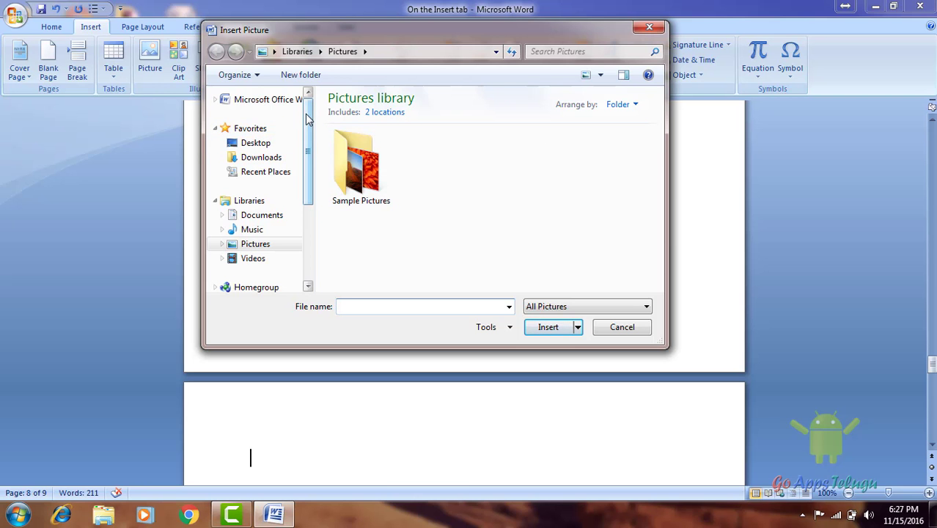
double_click(354, 169)
left_click(354, 168)
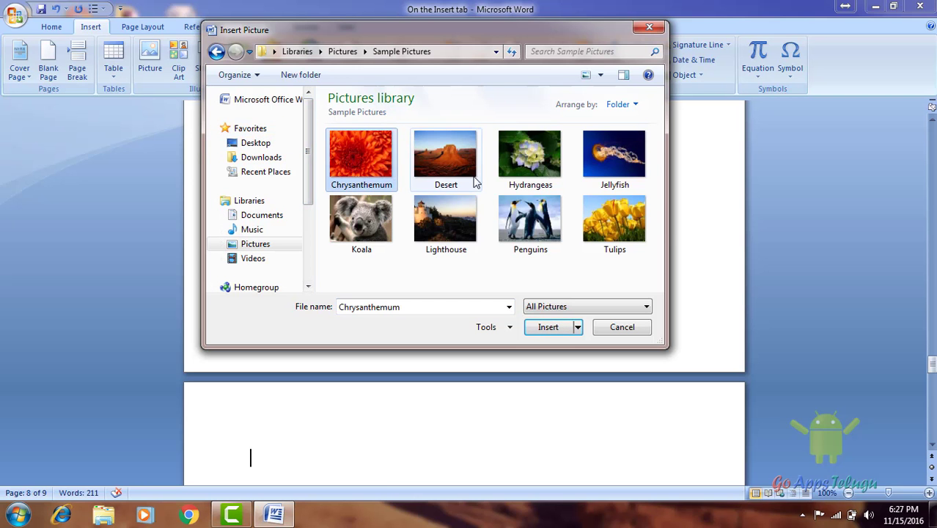
double_click(361, 233)
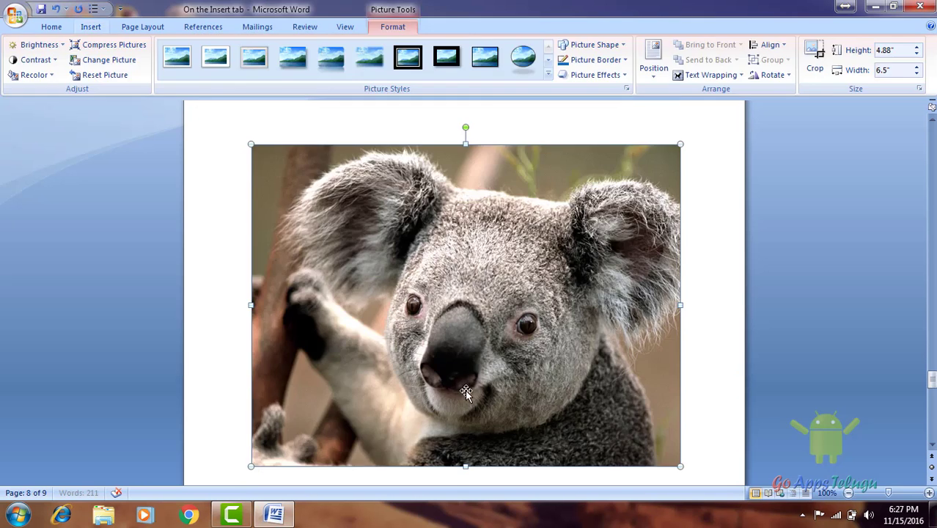
Step: Switch to Picture Tools Format and back to the Insert tab, leaving the koala picture in place
scroll(467, 392, "up", 3)
left_click(91, 27)
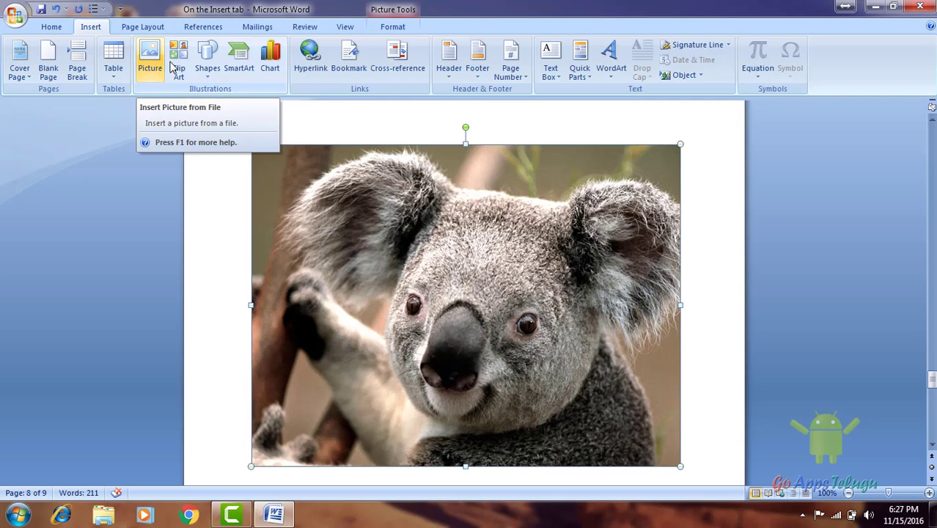
left_click(387, 11)
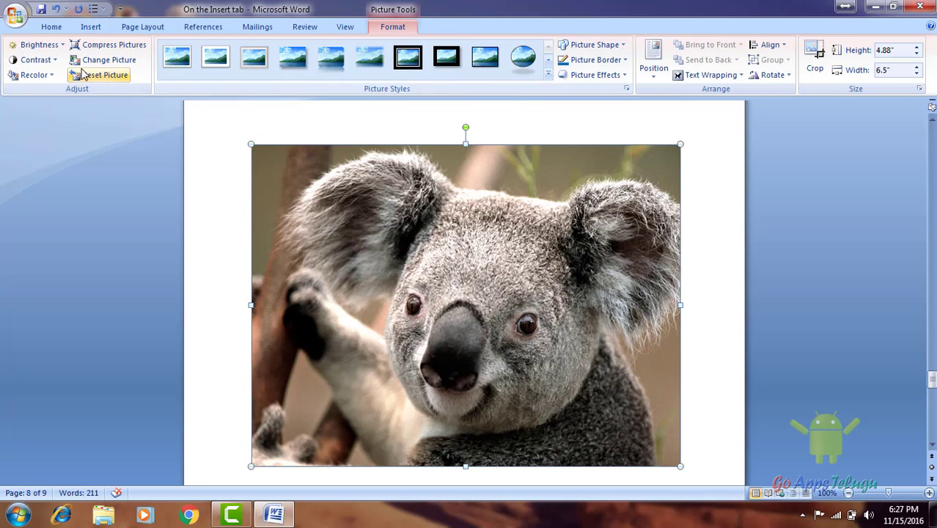
left_click(94, 30)
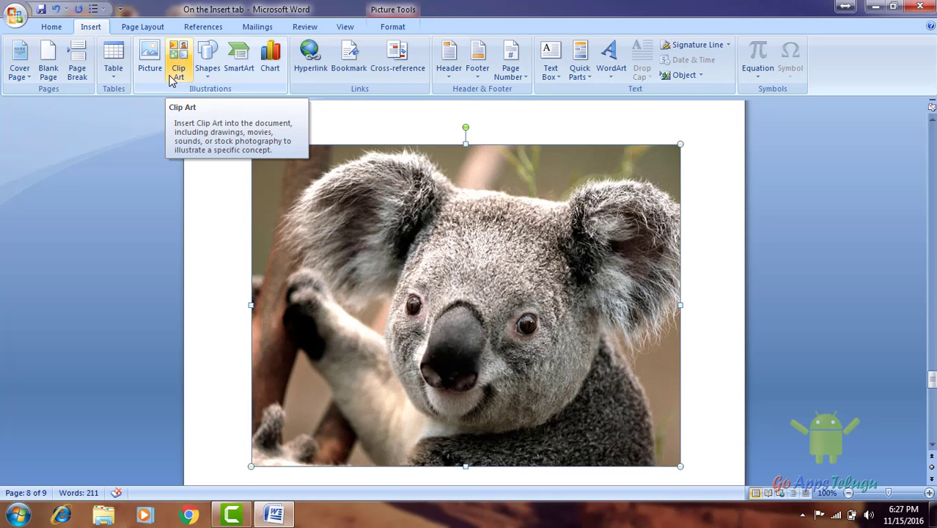
Step: Open the Clip Art pane and search all collections, accepting the Office Online prompt
left_click(171, 79)
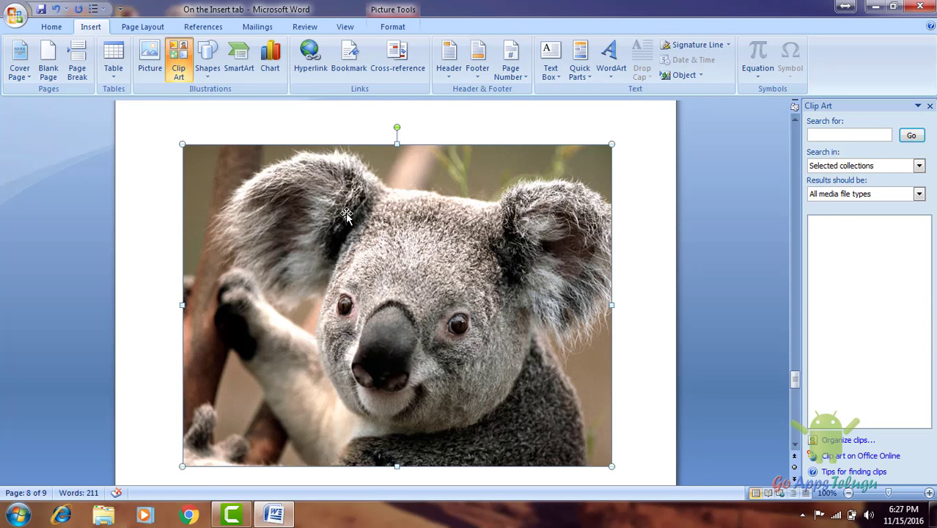
left_click(912, 137)
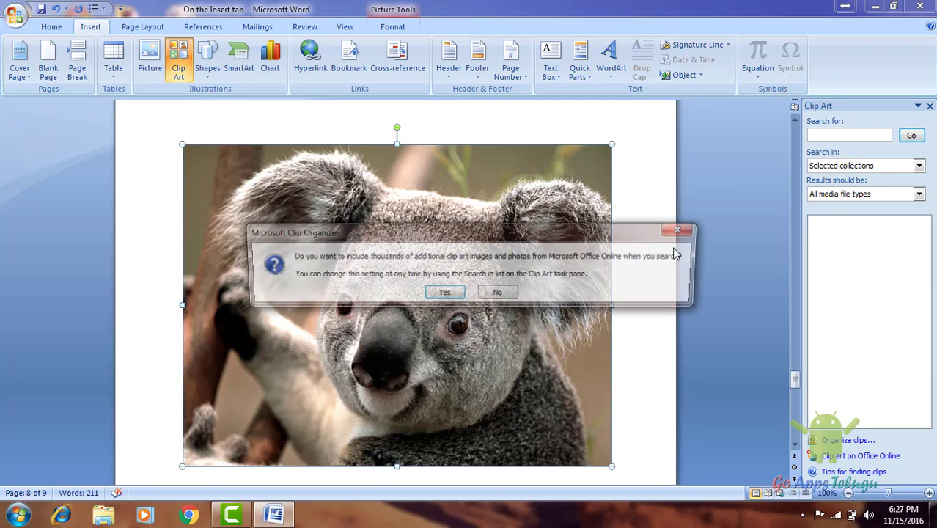
left_click(445, 291)
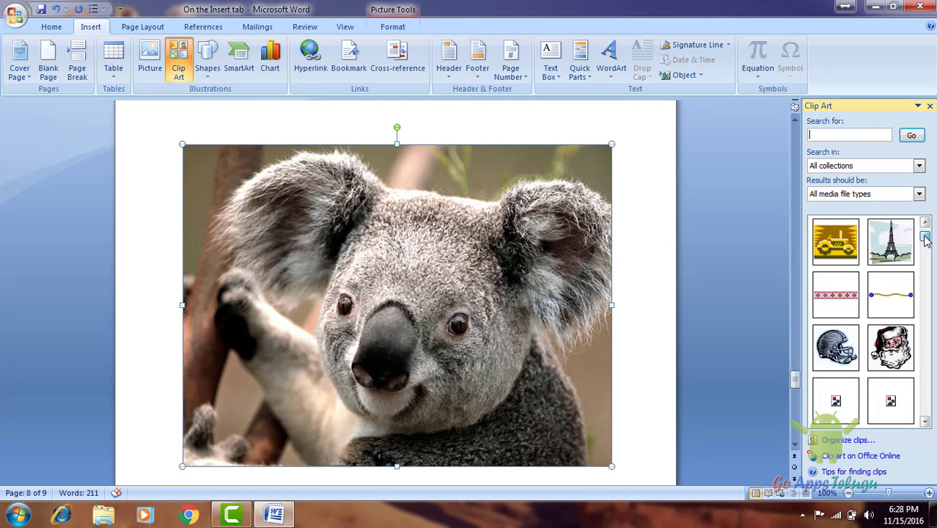
left_click_drag(926, 235, 926, 251)
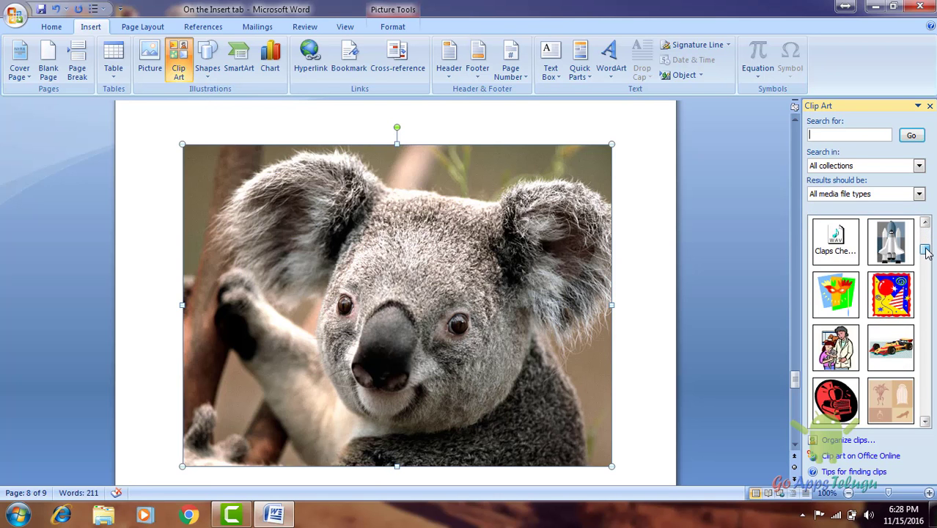
Step: Add the space-shuttle clip, delete its duplicate, then add the doctor clip beside it
left_click(892, 242)
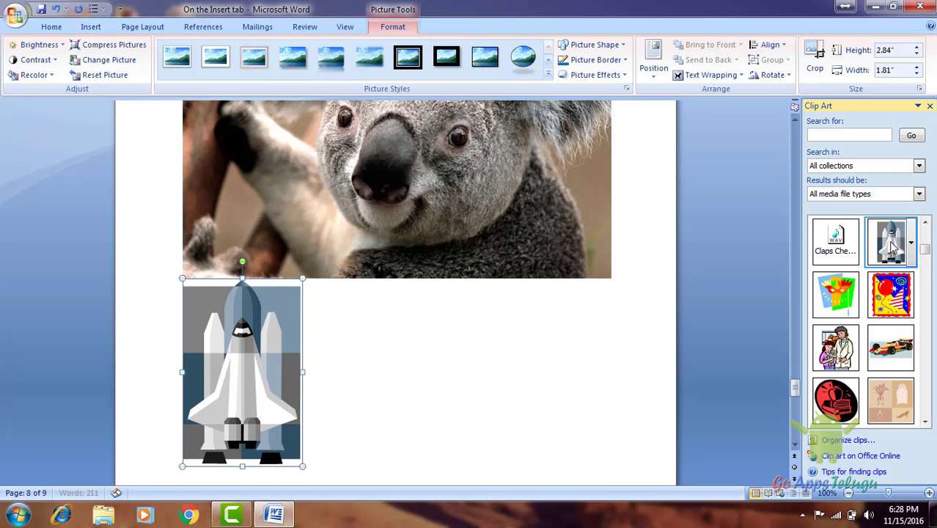
left_click(891, 242)
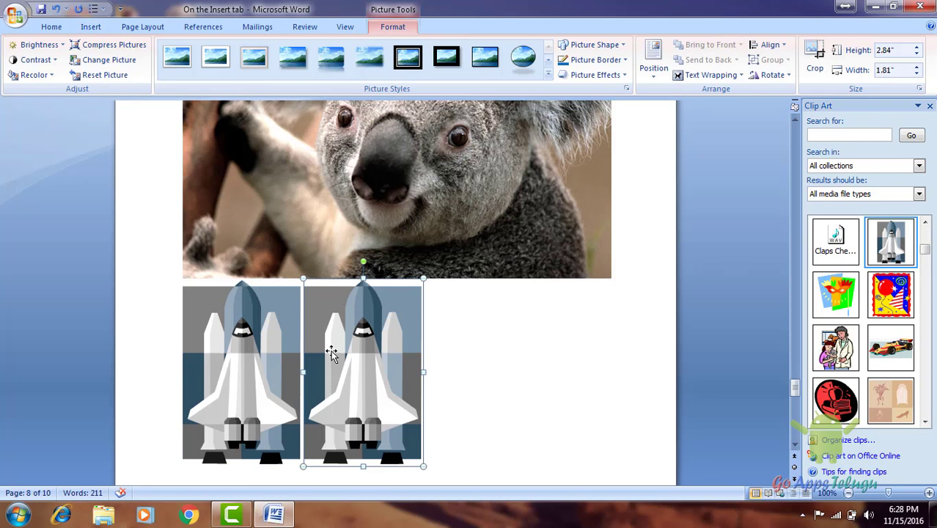
key("Delete")
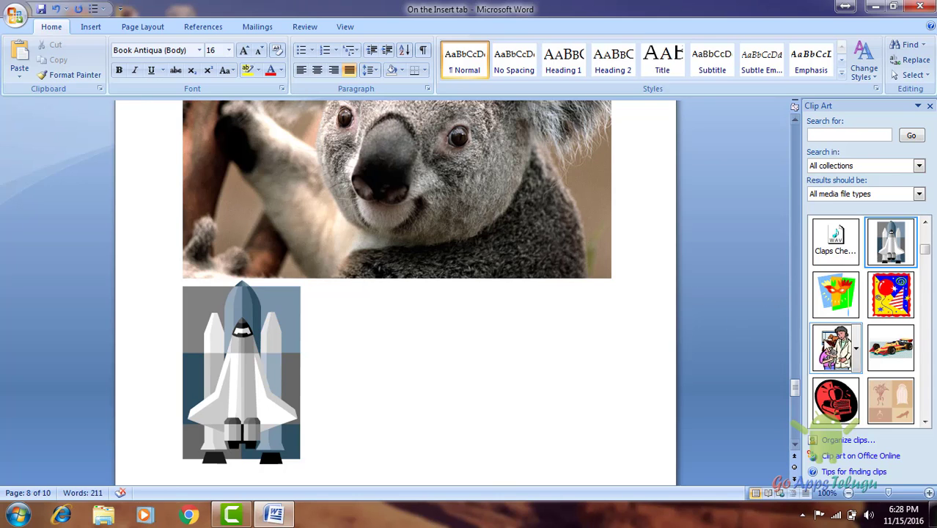
left_click(835, 347)
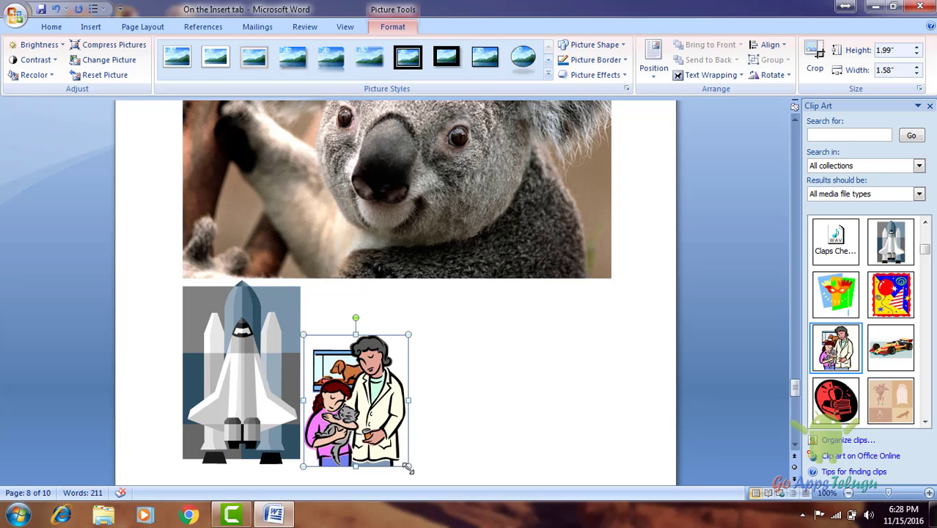
Step: Drag the doctor clip art's handles until it measures 2.34" high by 2.49" wide
left_click_drag(425, 475, 445, 301)
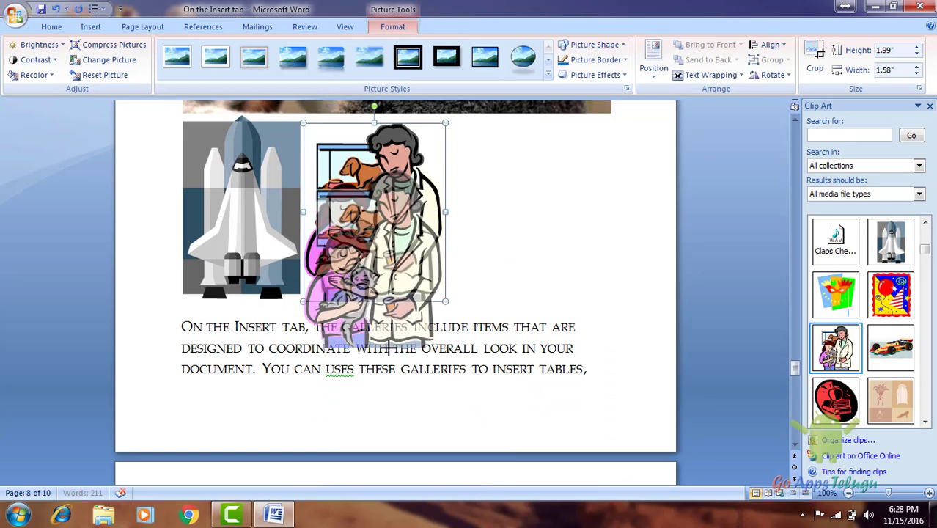
left_click_drag(448, 211, 599, 212)
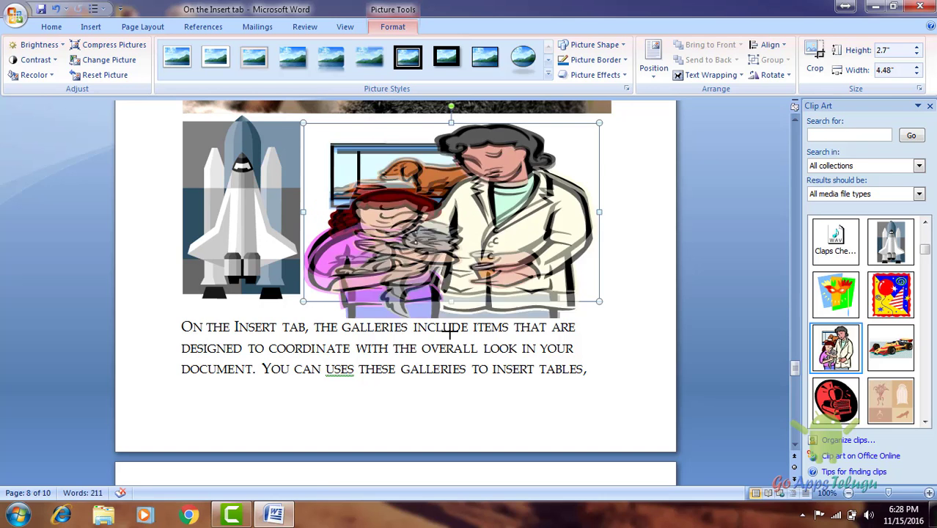
left_click_drag(450, 302, 444, 402)
scroll(415, 282, "down", 3)
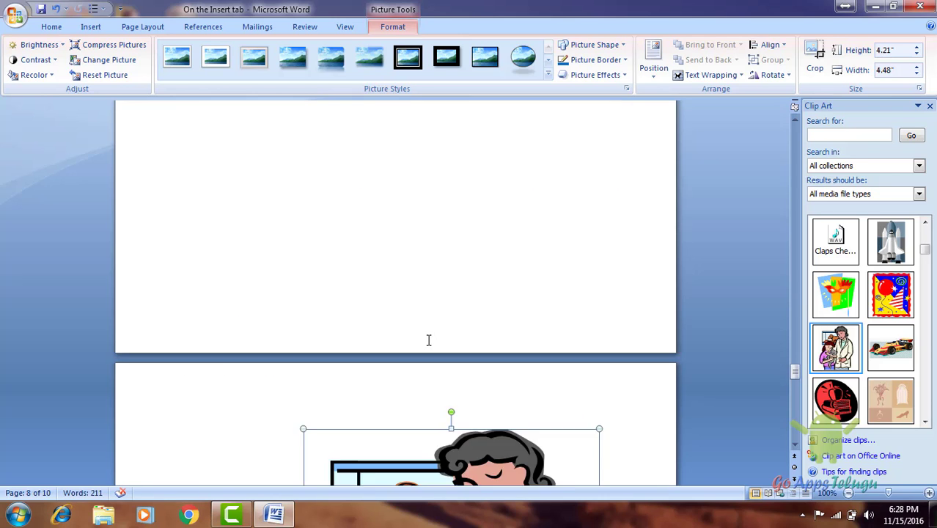
scroll(429, 339, "down", 5)
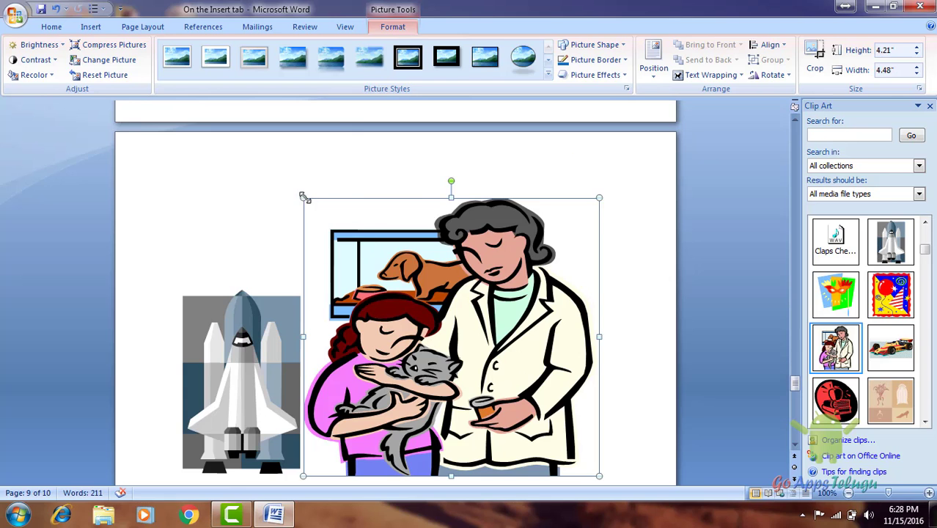
left_click_drag(305, 198, 436, 326)
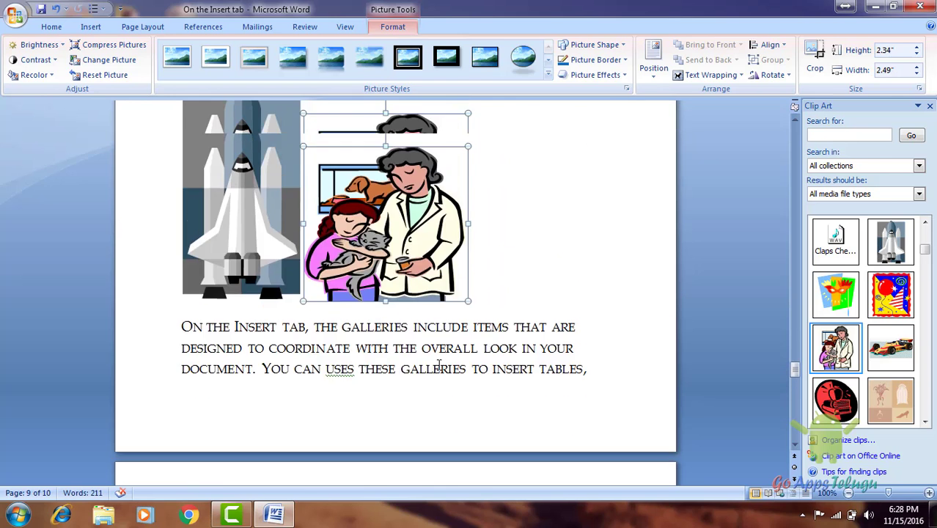
scroll(439, 364, "up", 4)
scroll(435, 331, "up", 1)
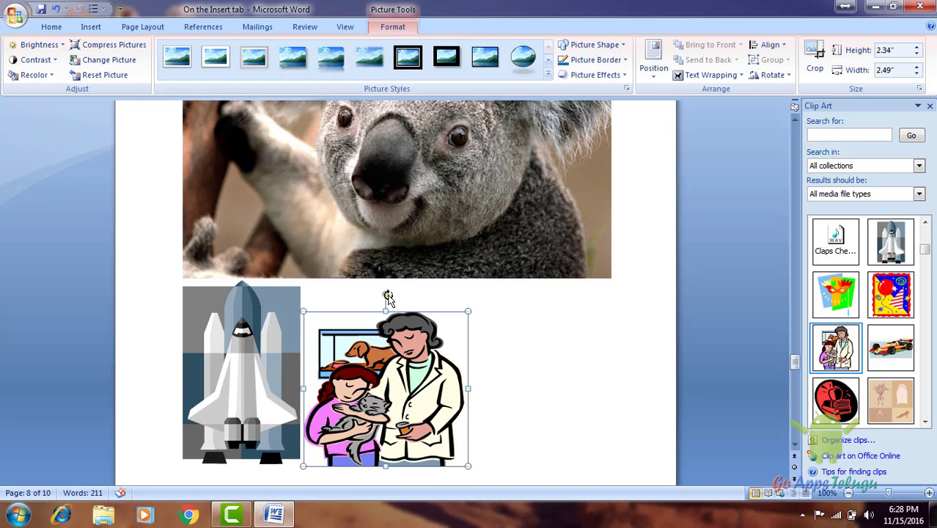
Step: Rotate the doctor clip art clockwise with its rotation handle so it tilts beside the shuttle
left_click_drag(387, 296, 436, 289)
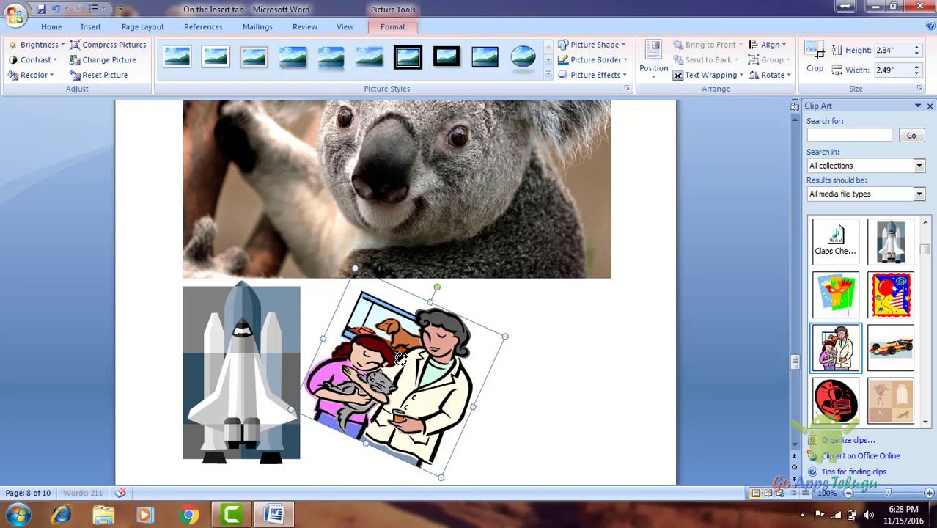
left_click(512, 379)
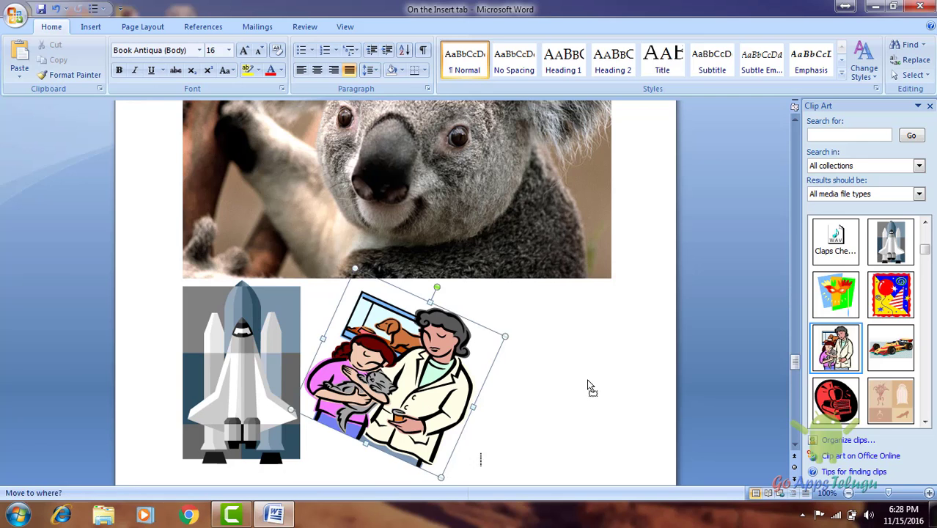
left_click(469, 378)
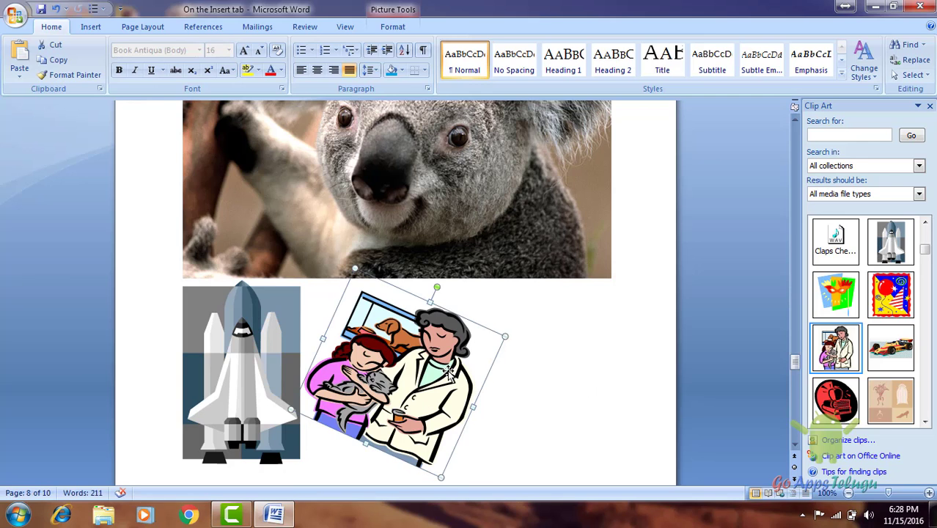
left_click(91, 27)
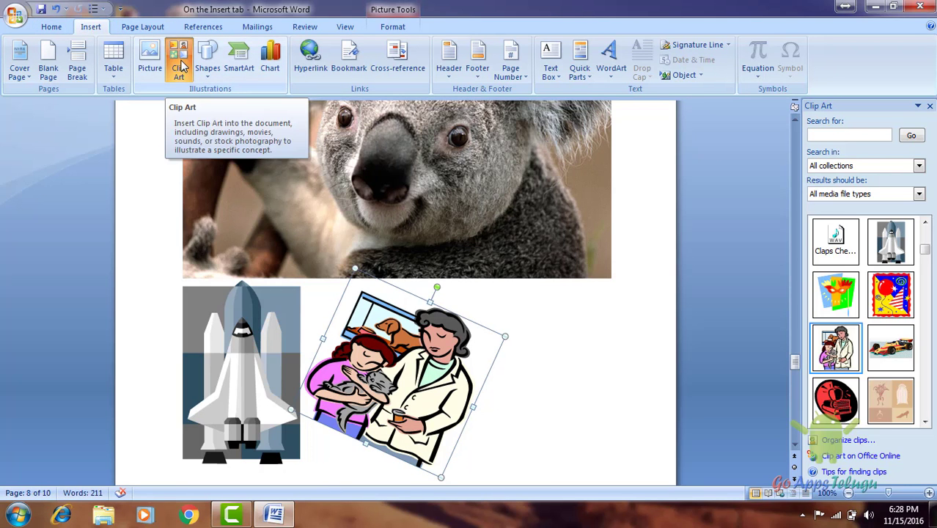
left_click_drag(925, 251, 927, 358)
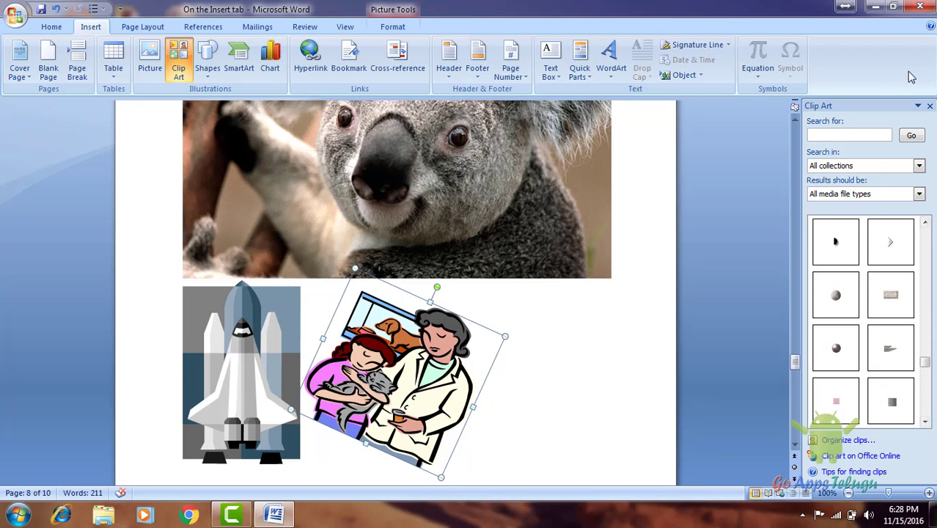
Step: Close the Clip Art pane and bring up the Shapes gallery
left_click(929, 108)
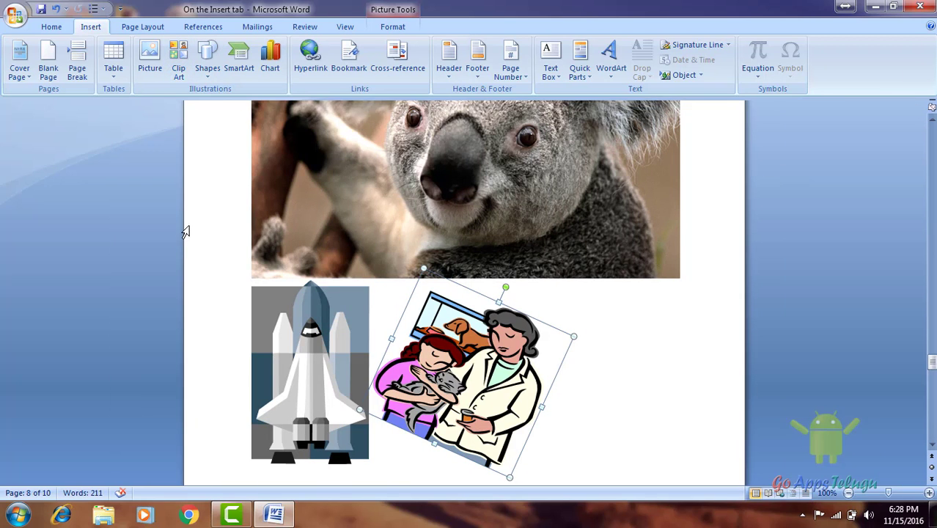
scroll(439, 310, "down", 15)
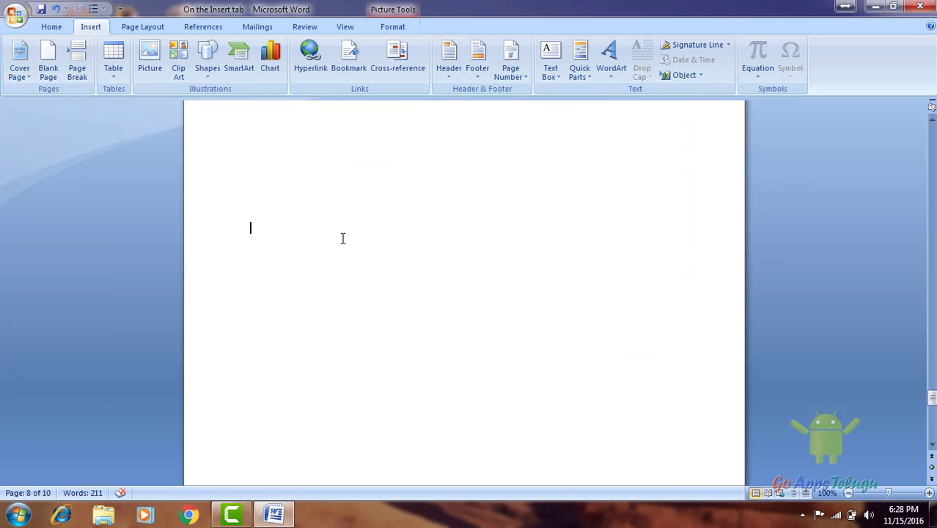
scroll(341, 237, "up", 3)
left_click(208, 59)
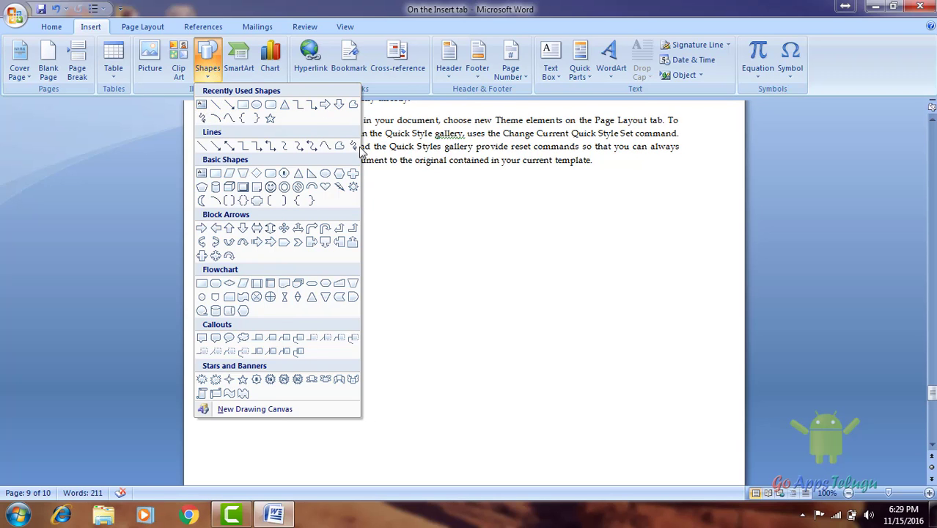
Step: Draw an arrow line across the page and a rectangle below it
left_click(229, 106)
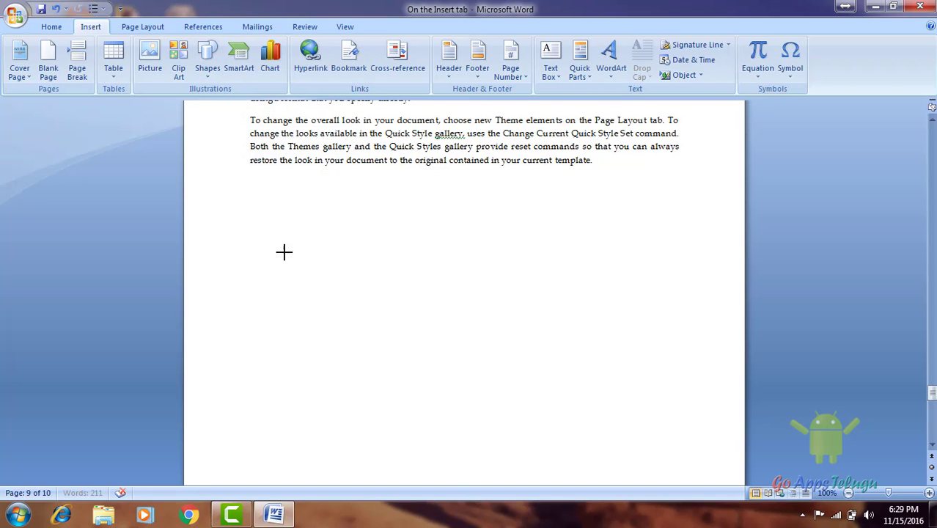
left_click_drag(256, 237, 583, 237)
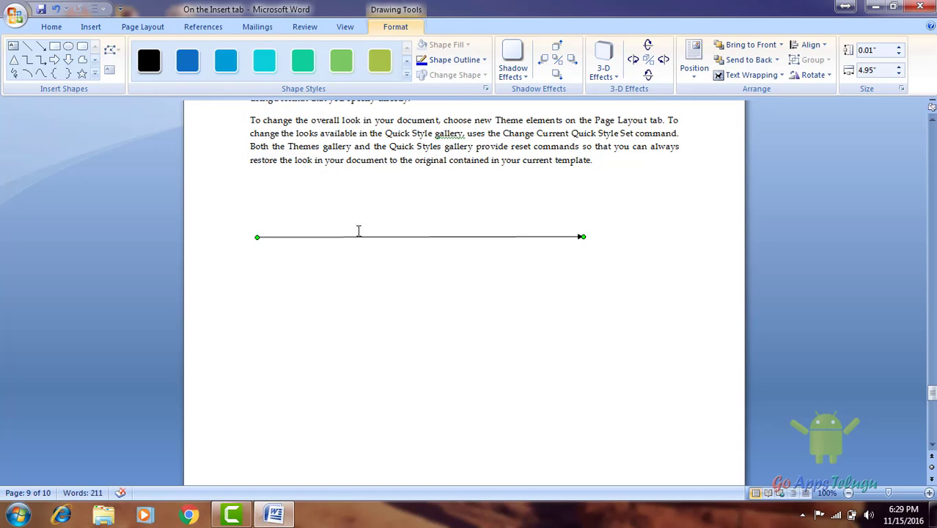
left_click(91, 28)
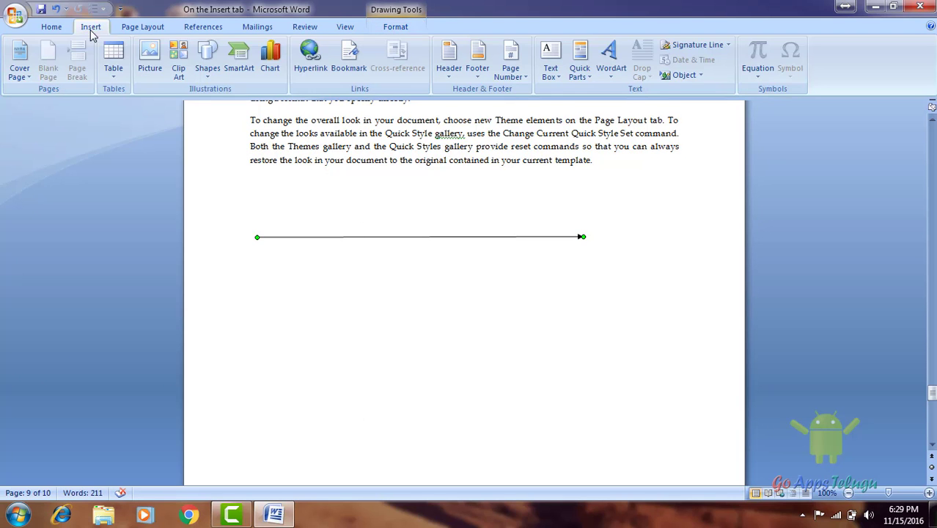
left_click(207, 59)
left_click(242, 105)
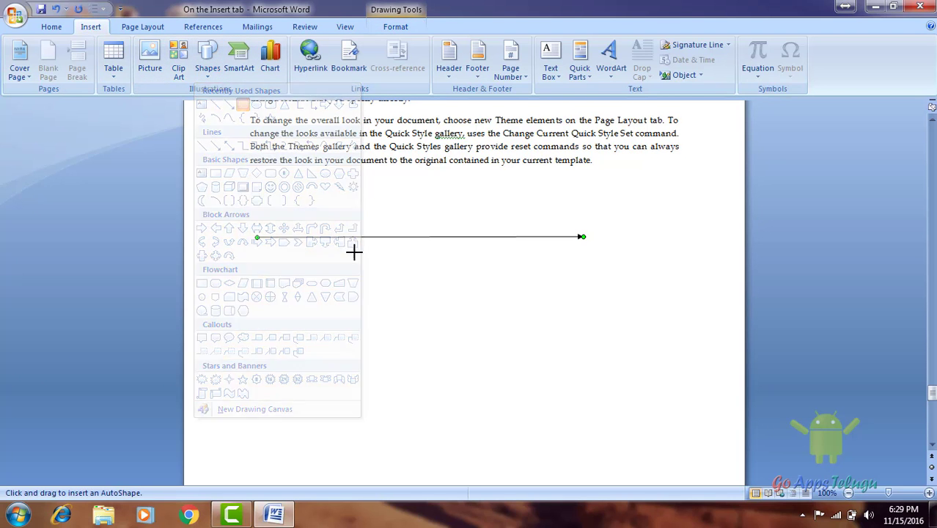
mouse_move(400, 310)
left_mouse_down()
mouse_move(573, 373)
mouse_move(584, 398)
left_mouse_up()
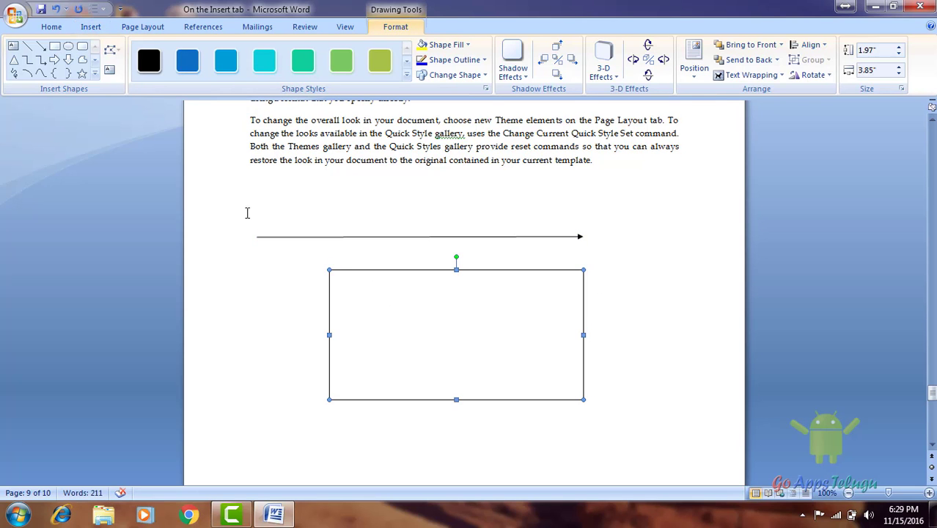
Step: Draw a Flowchart Multidocument shape over the rectangle and a Block Arrows down arrow at left
left_click(91, 27)
left_click(207, 57)
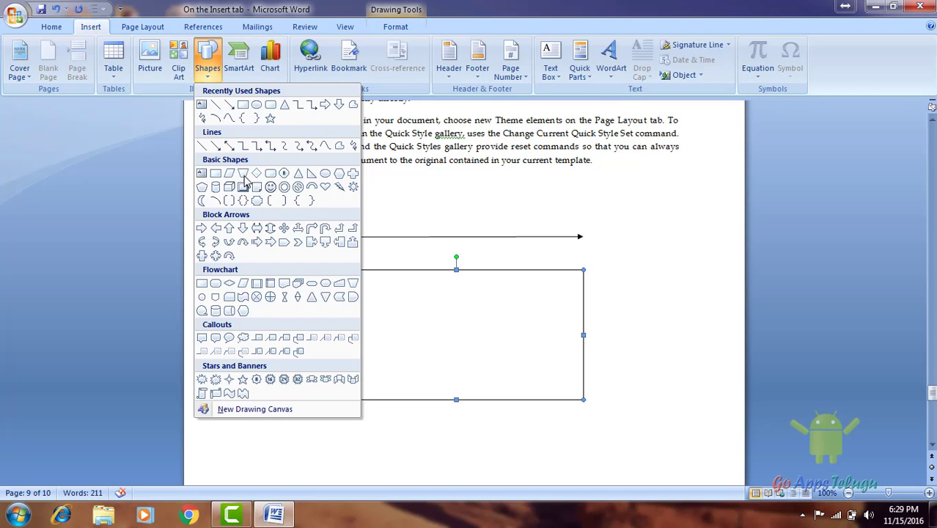
left_click(298, 283)
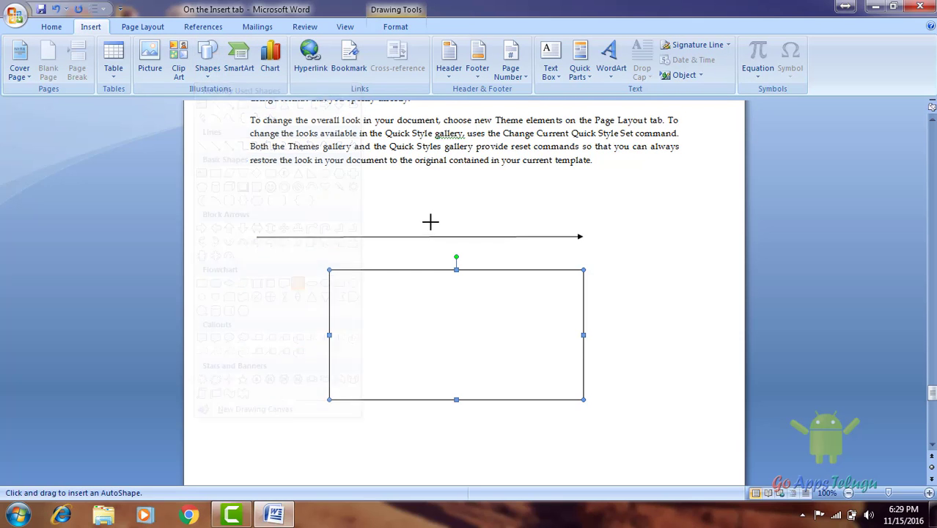
left_click_drag(427, 197, 550, 374)
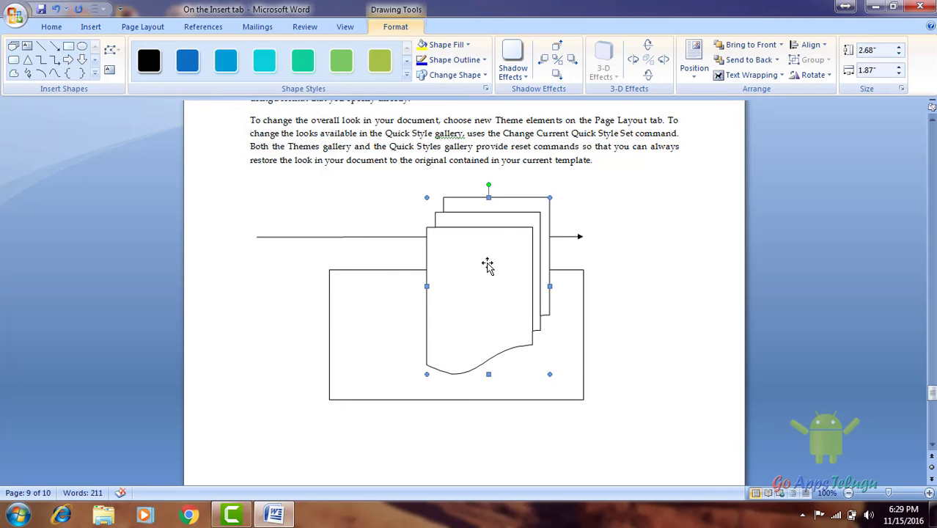
left_click(91, 26)
left_click(208, 68)
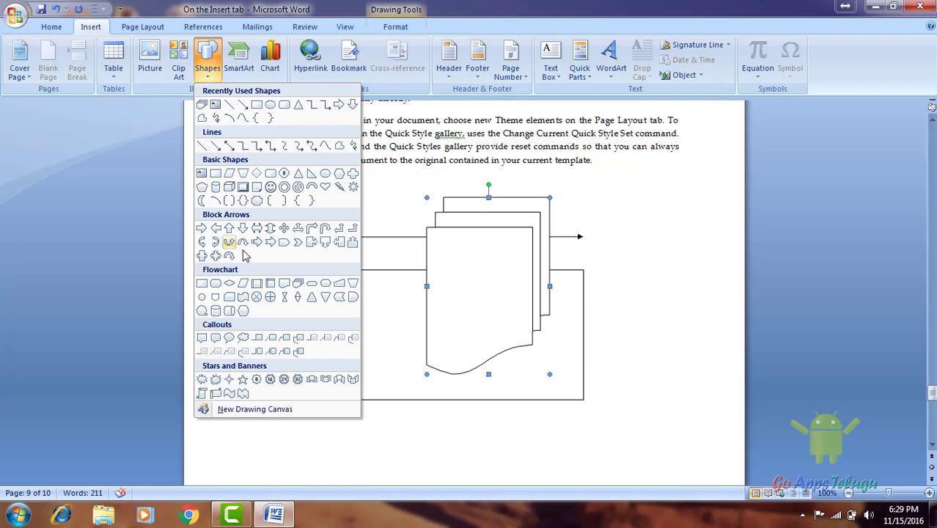
left_click(243, 229)
left_click_drag(264, 210, 382, 338)
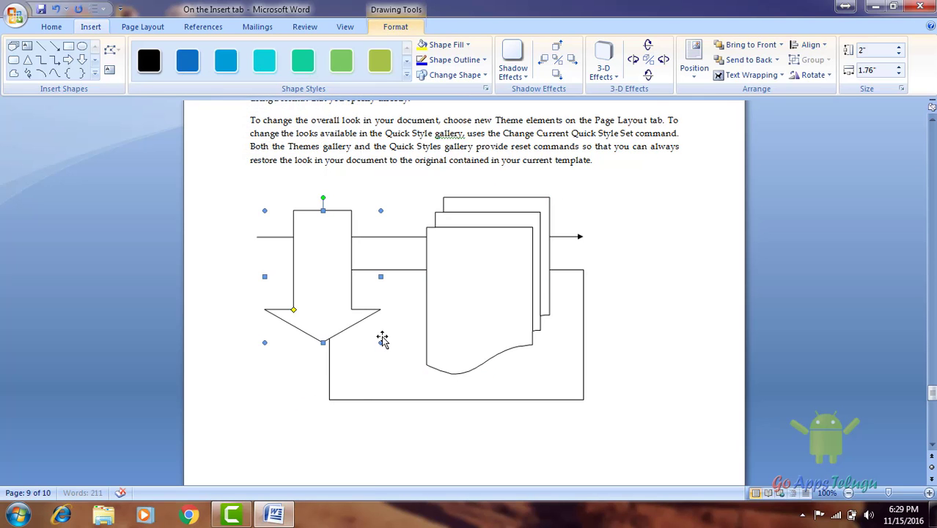
left_click(91, 26)
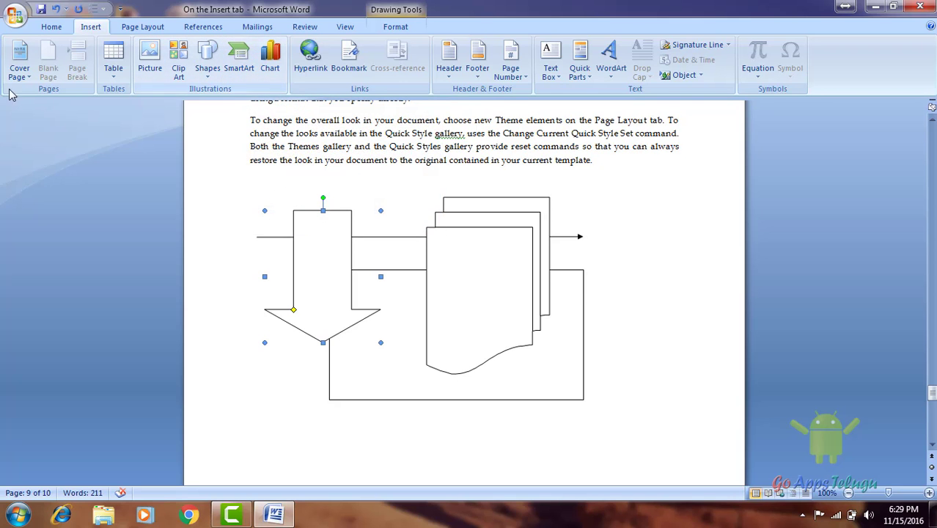
left_click(22, 76)
Step: Insert a Trapezoid List SmartArt graphic
left_click(21, 76)
left_click(239, 59)
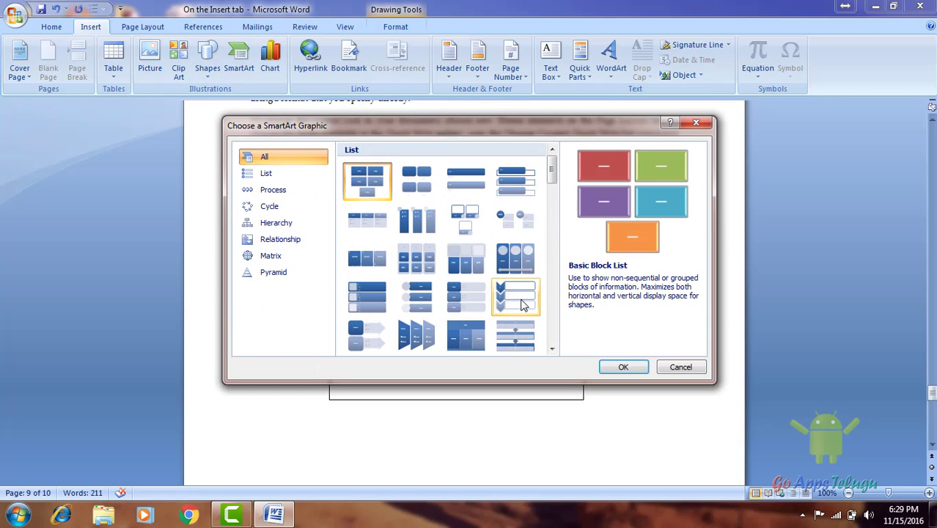
scroll(553, 171, "down", 1)
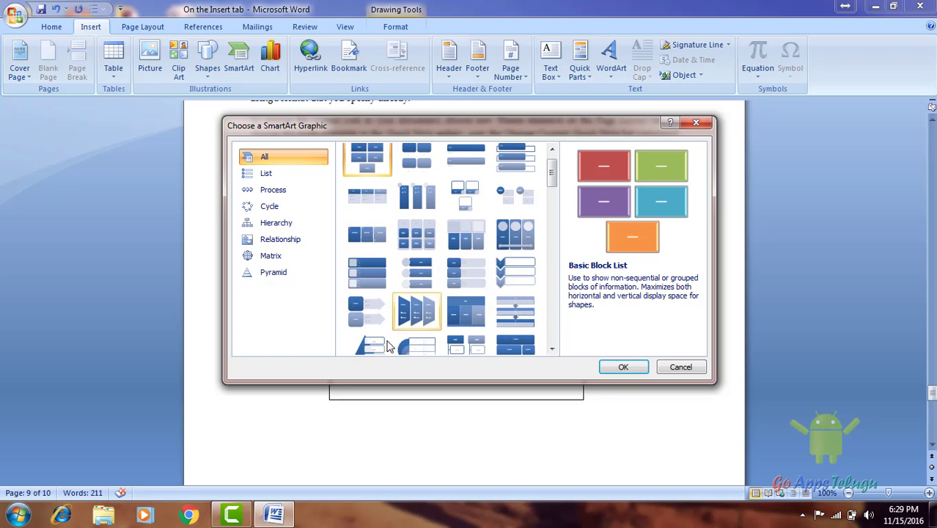
left_click(408, 314)
left_click(622, 367)
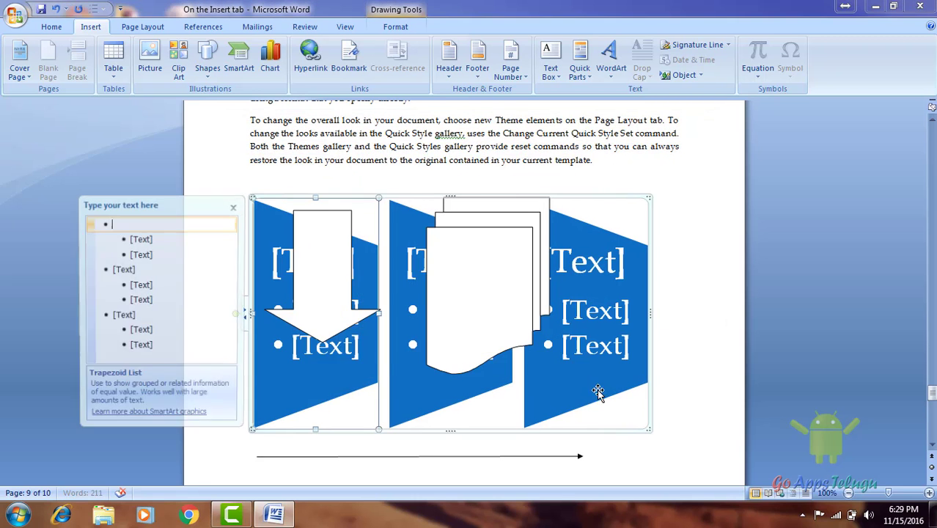
Step: Delete the down arrow and the stacked multidocument shapes
left_click(311, 257)
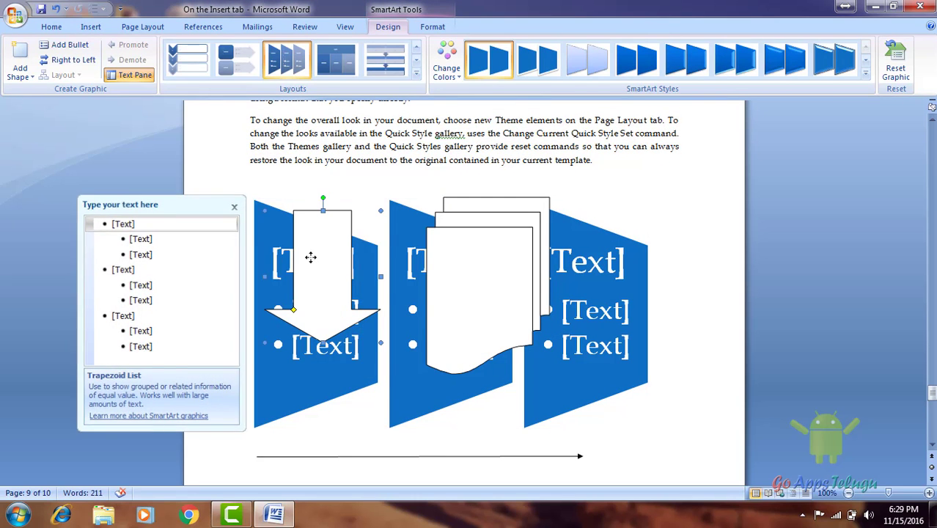
key("Delete")
left_click(440, 256)
key("Delete")
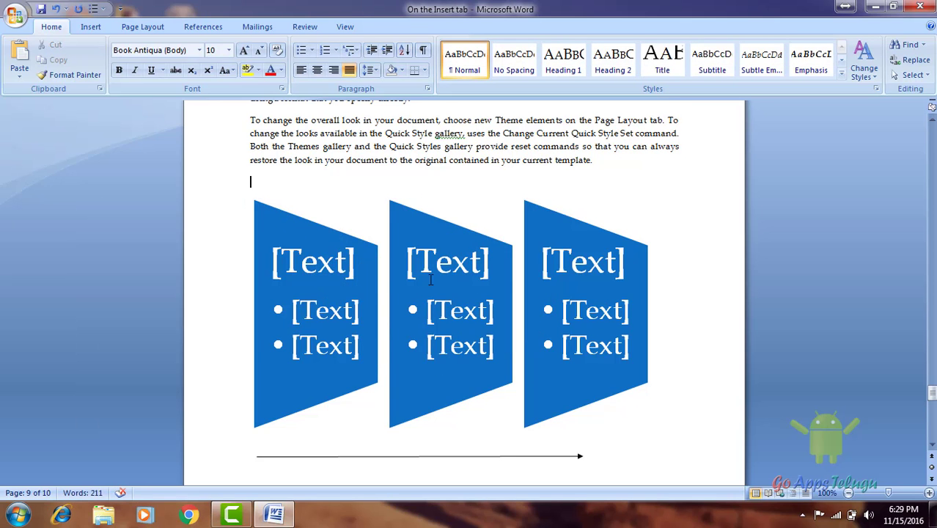
Step: Enter a name as the first trapezoid's heading with bullets 'goapps telugu' and 'tricksleanring'
left_click(292, 257)
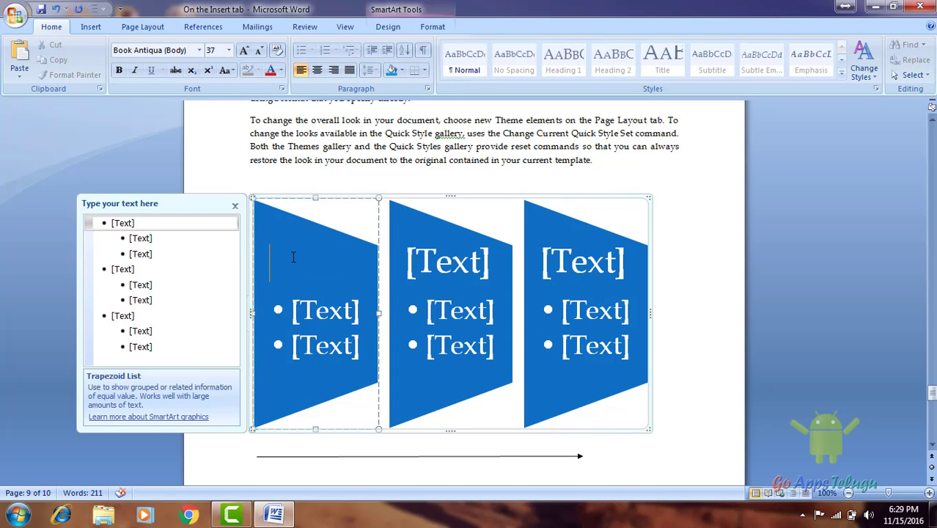
left_click(140, 224)
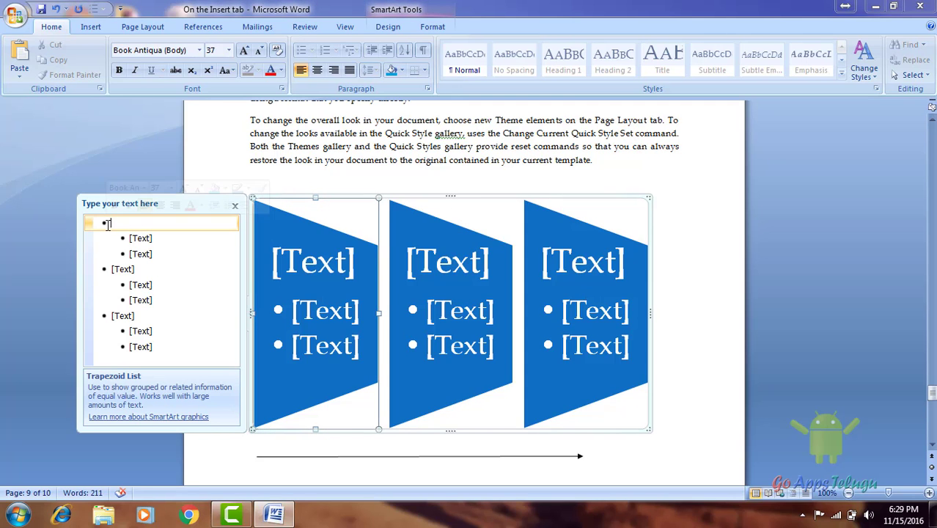
type("Madhav")
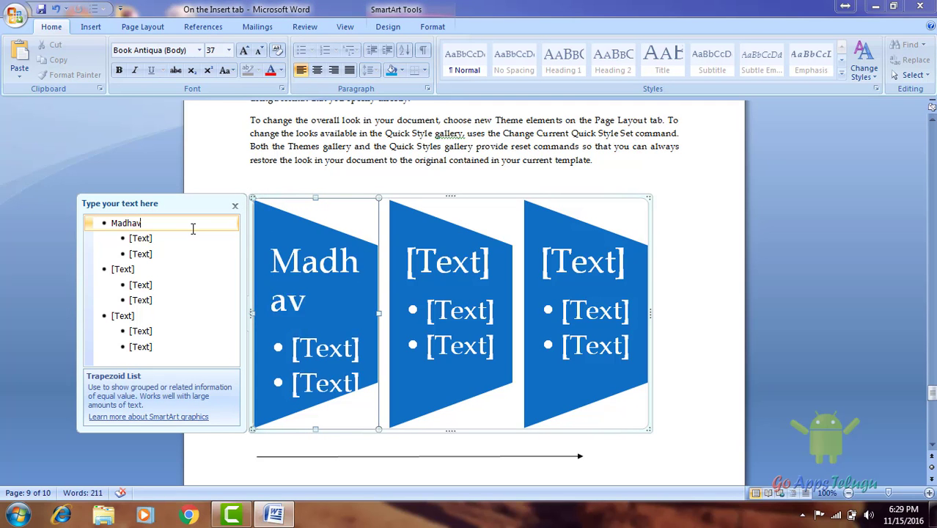
left_click(156, 240)
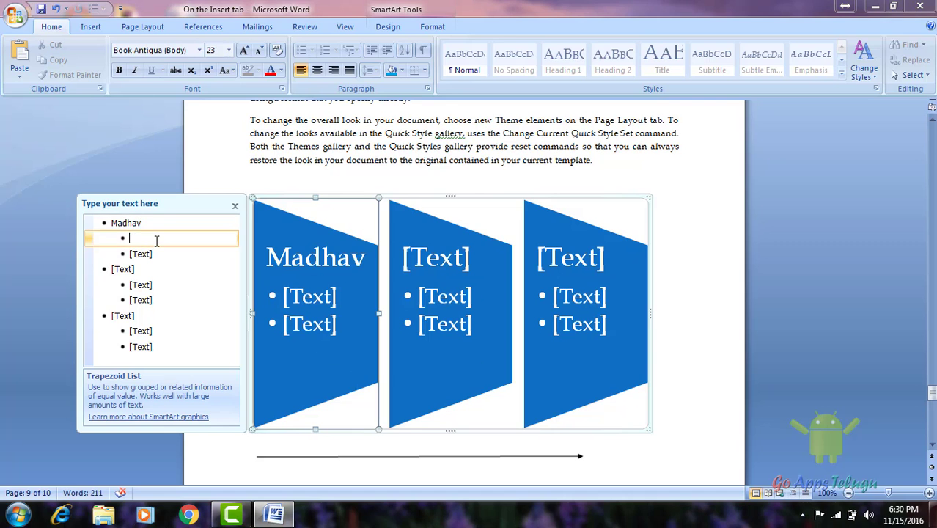
type("goapps telugu")
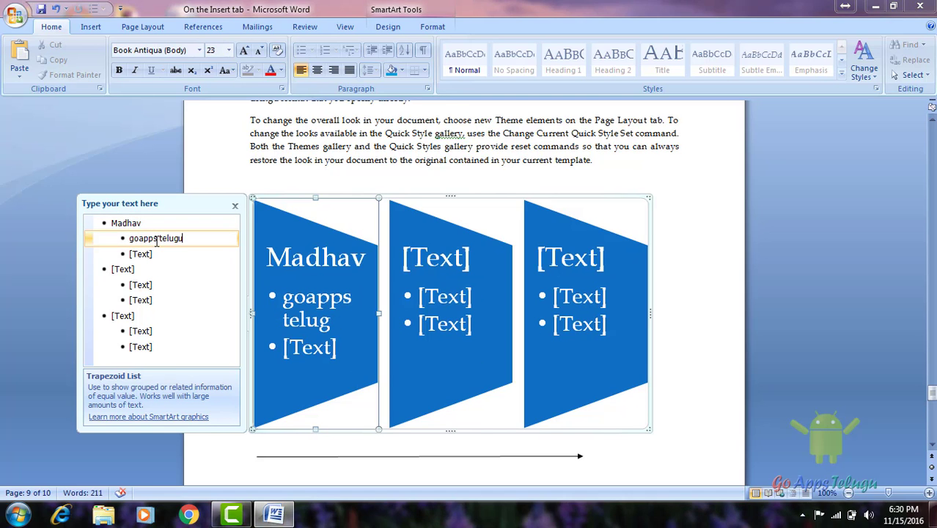
left_click(158, 253)
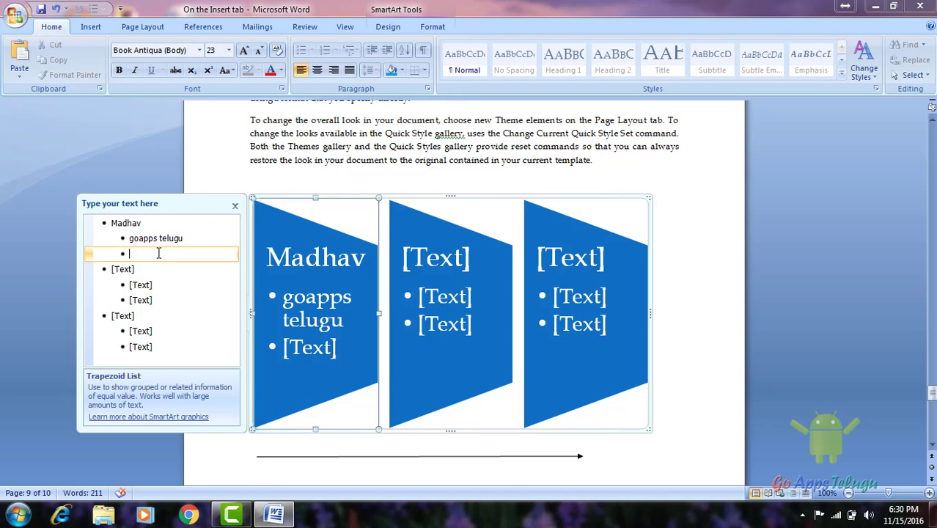
type("trickslean")
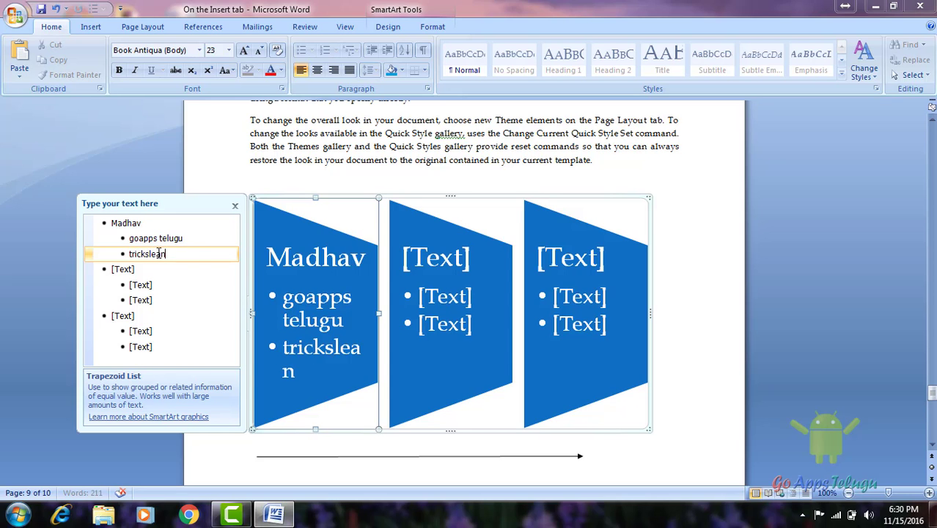
type("ring")
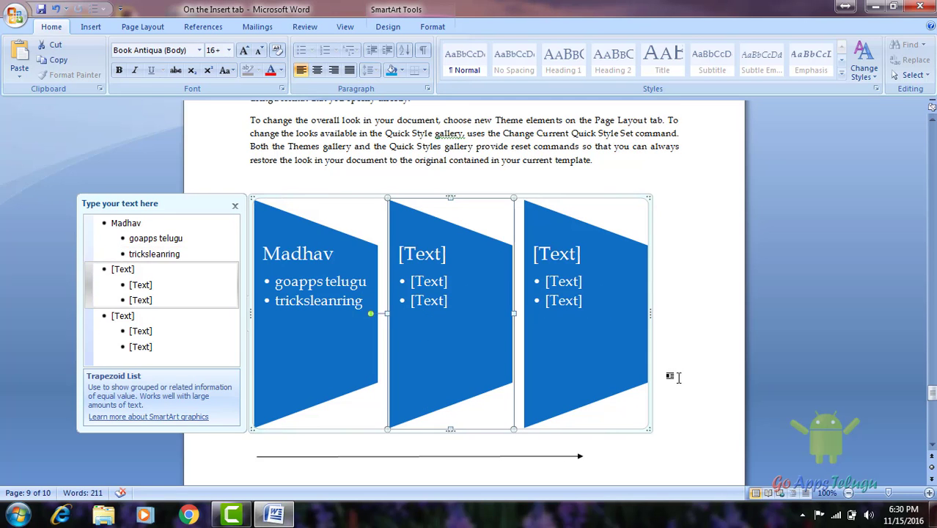
left_click(675, 377)
left_click(91, 27)
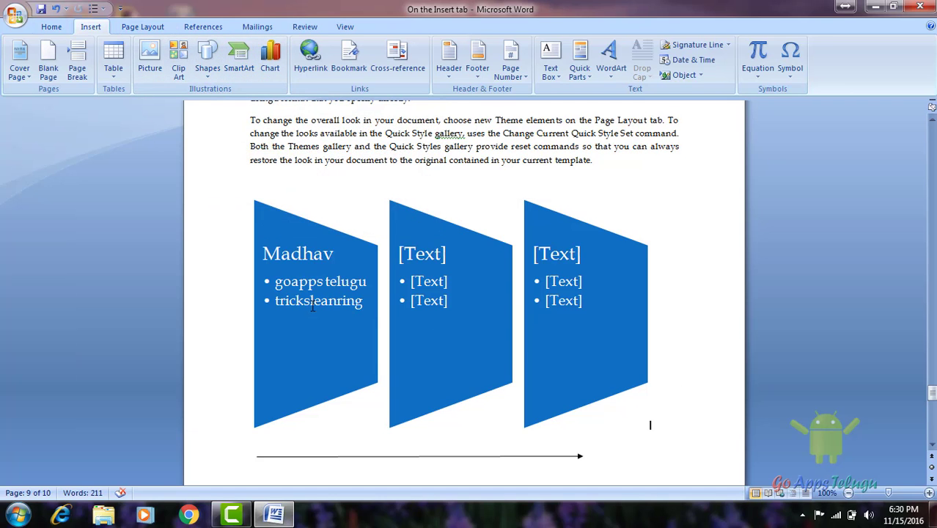
Step: Reopen the Choose a SmartArt Graphic dialog and browse its layouts from List through Pyramid
left_click(239, 57)
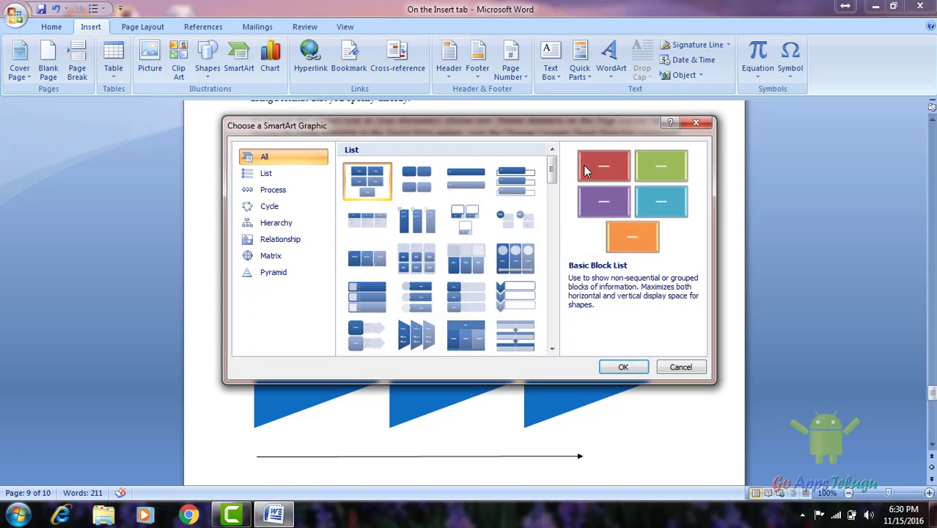
left_click_drag(554, 176, 549, 293)
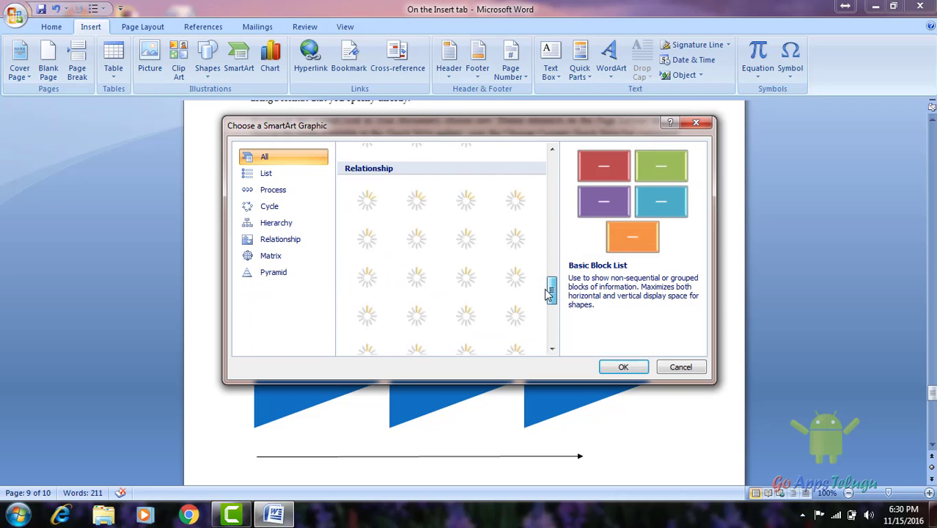
scroll(549, 294, "down", 3)
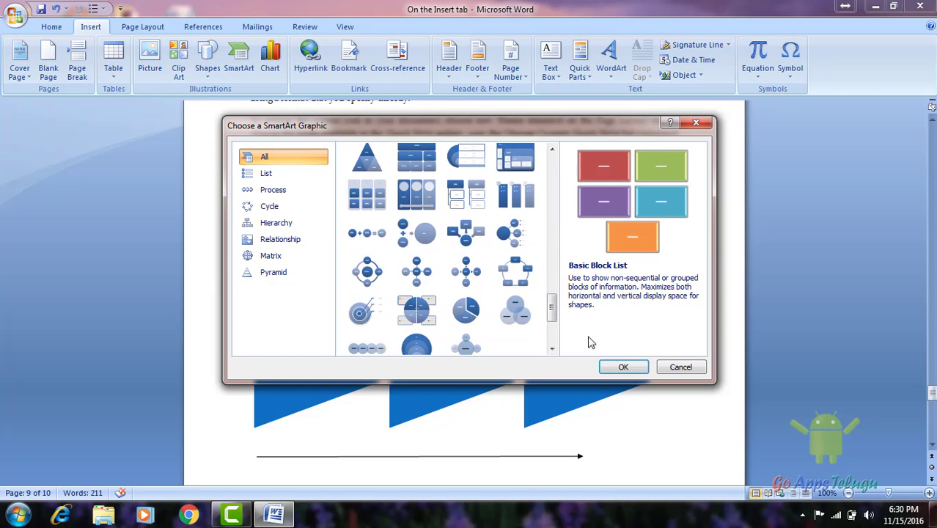
mouse_move(551, 303)
left_mouse_down()
mouse_move(577, 220)
mouse_move(579, 161)
left_mouse_up()
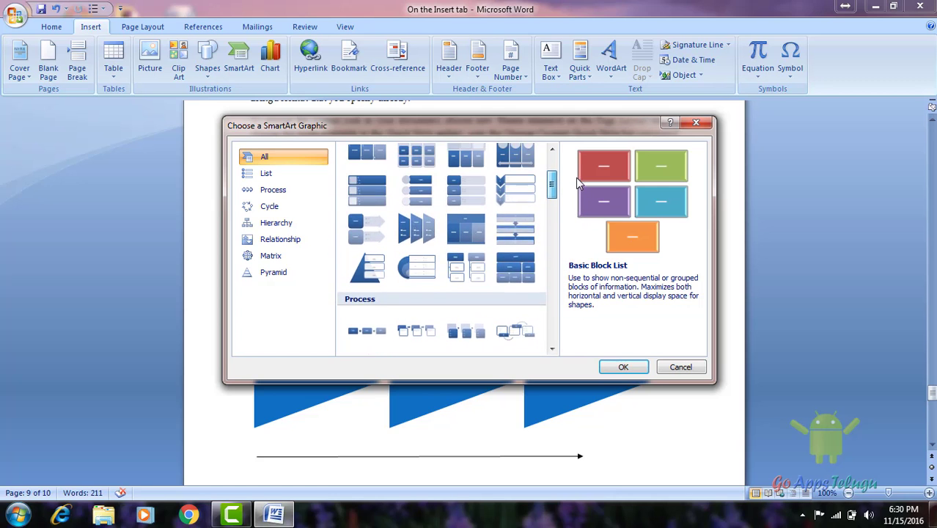